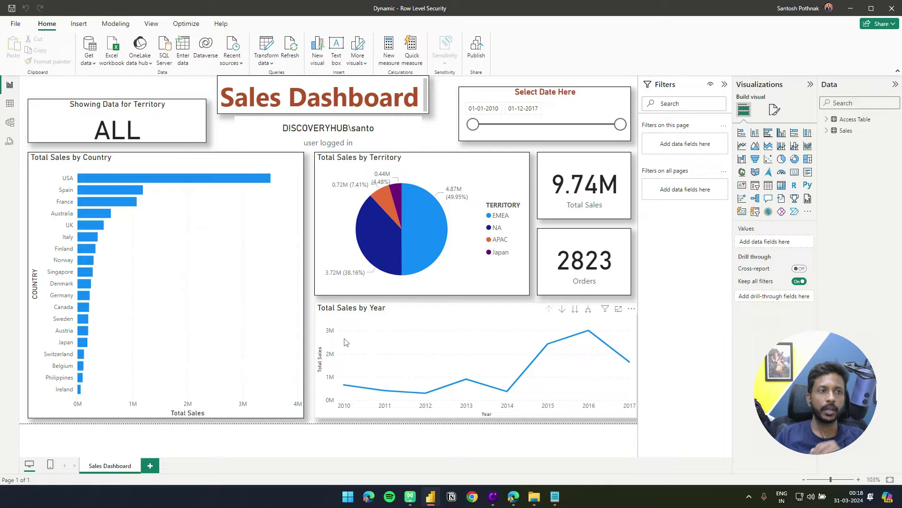
Show the Sales table's 2,823 rows in Table view.
left_click(9, 105)
left_click(820, 132)
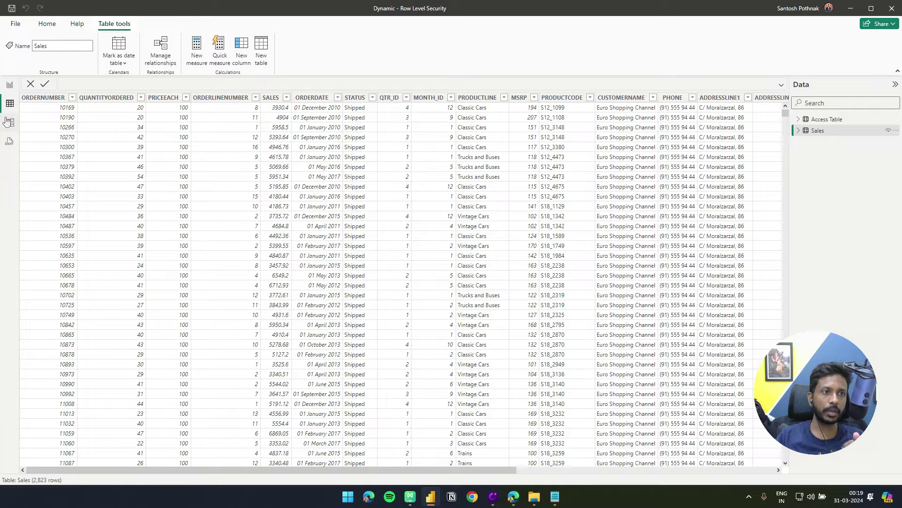
Inspect Access Table's Email and Territory columns, then view the model diagram linking it to Sales.
left_click(825, 120)
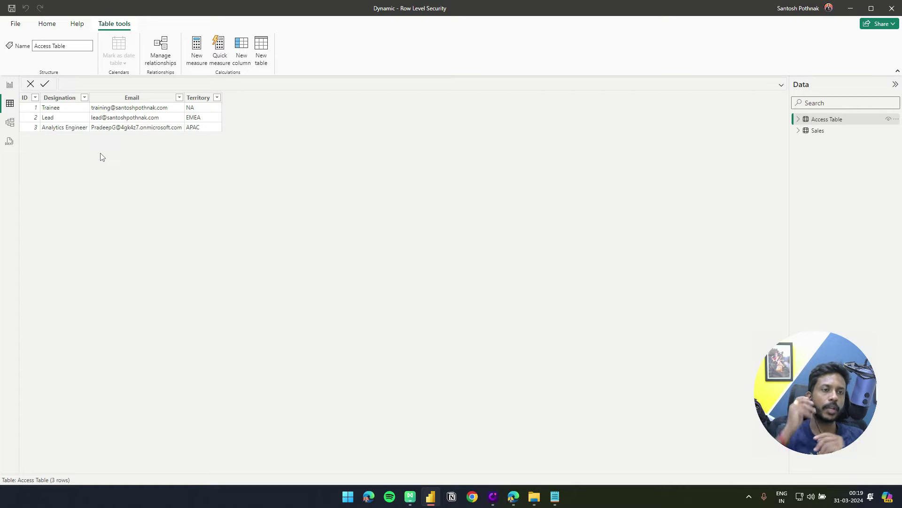
left_click(120, 131)
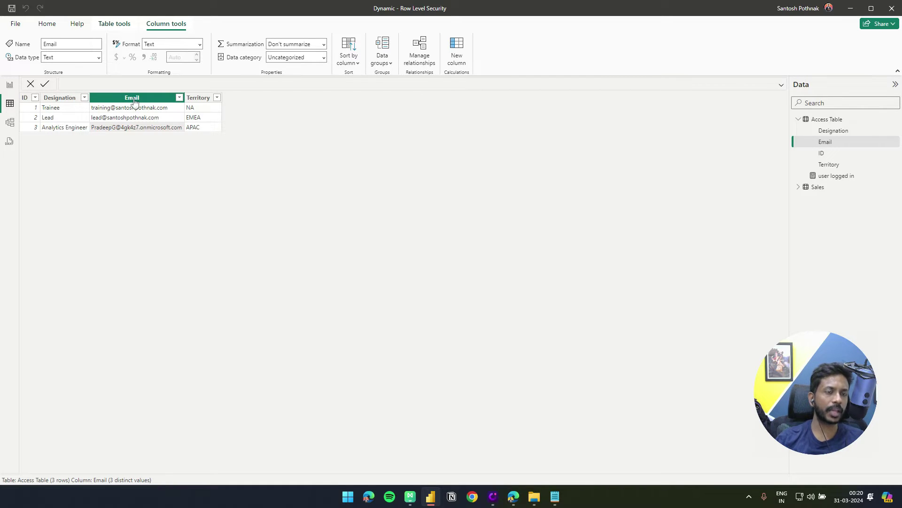
left_click(191, 98)
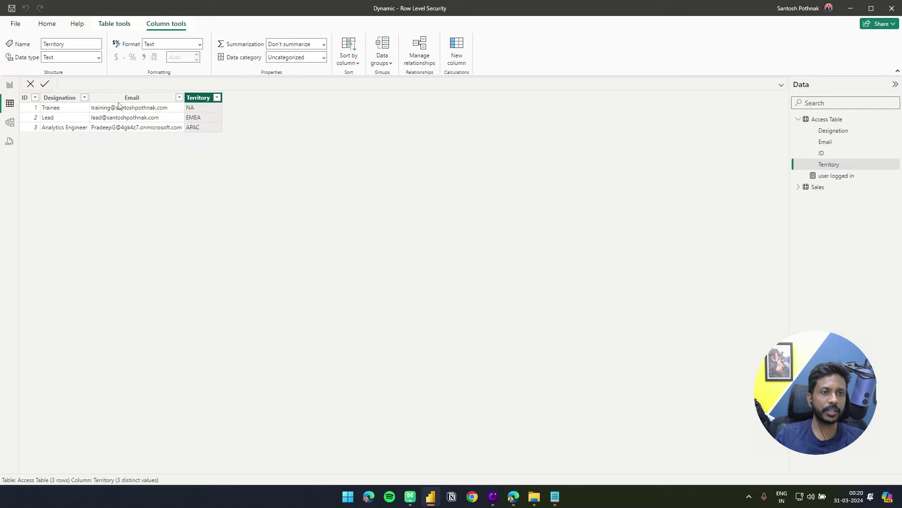
left_click(11, 132)
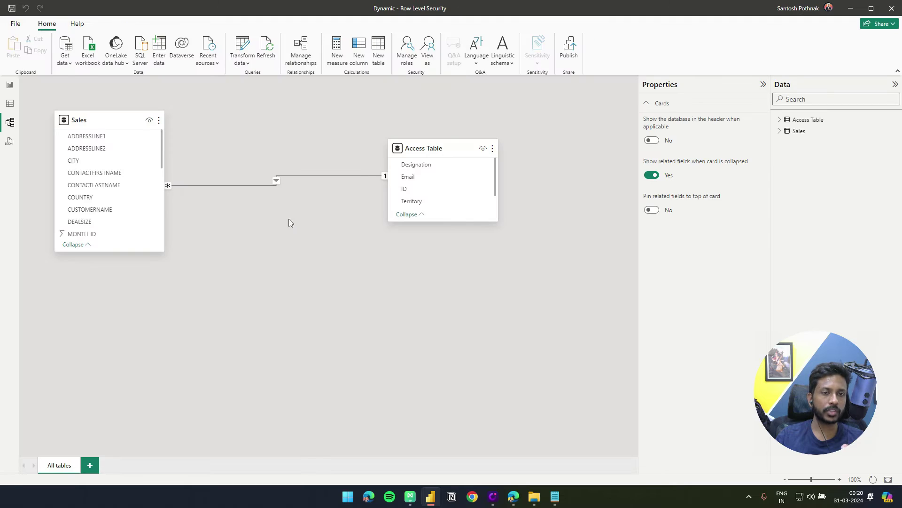
left_click(260, 187)
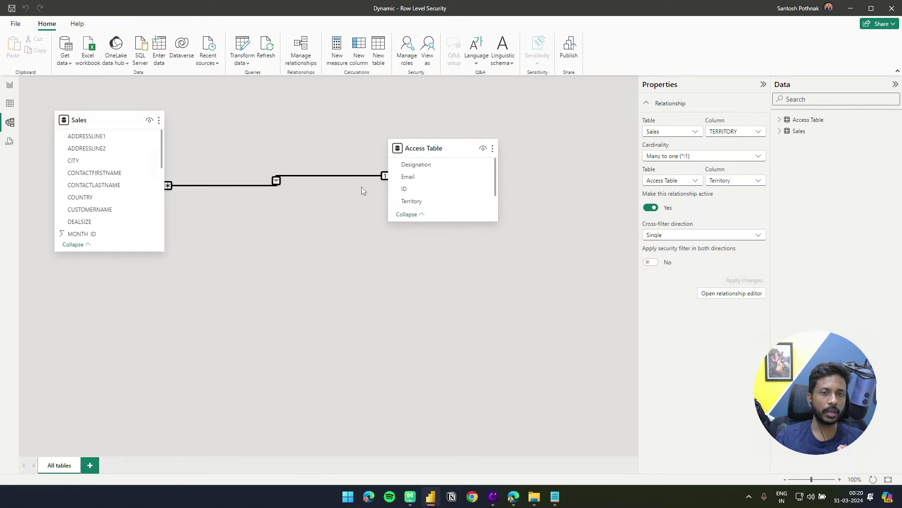
scroll(117, 214, "down", 3)
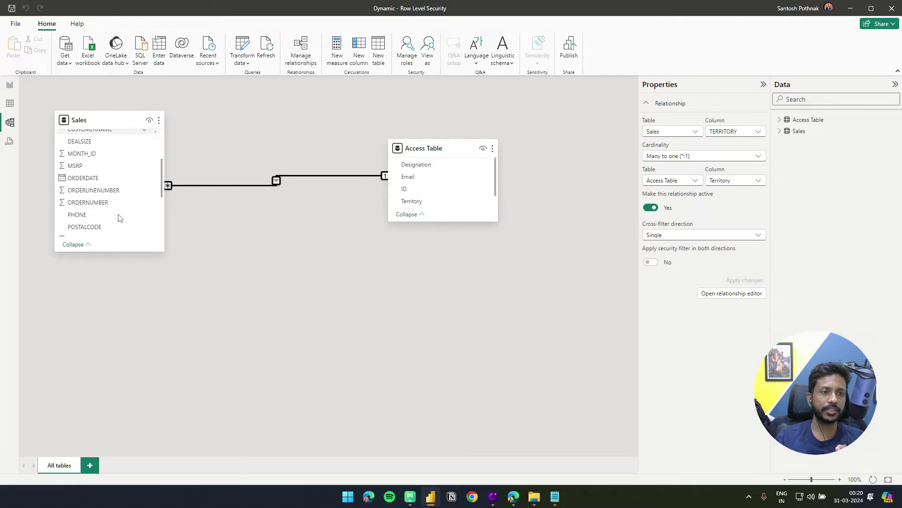
double_click(212, 186)
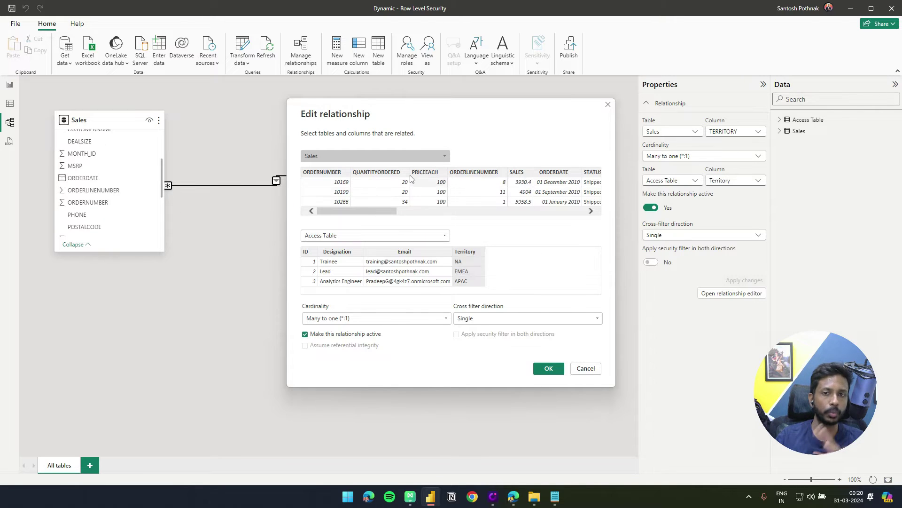
left_click_drag(361, 110, 423, 100)
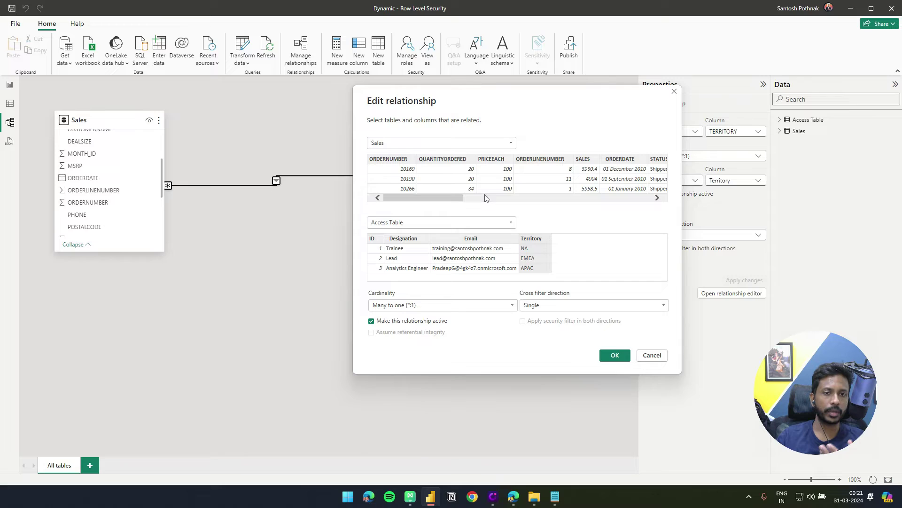
left_click(614, 355)
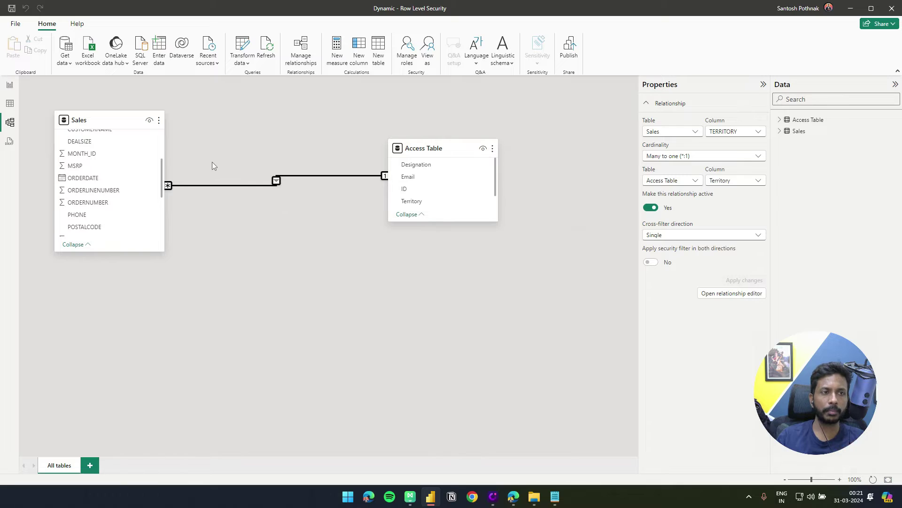
double_click(319, 177)
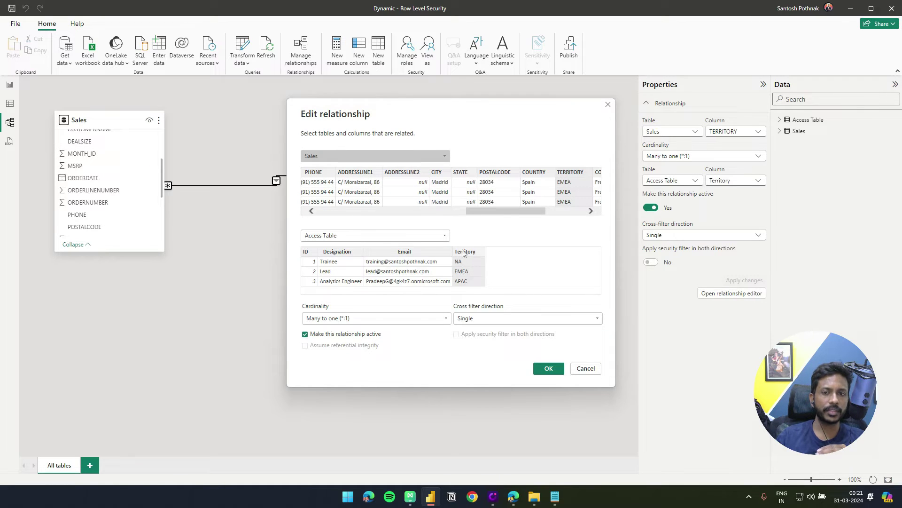
left_click(586, 369)
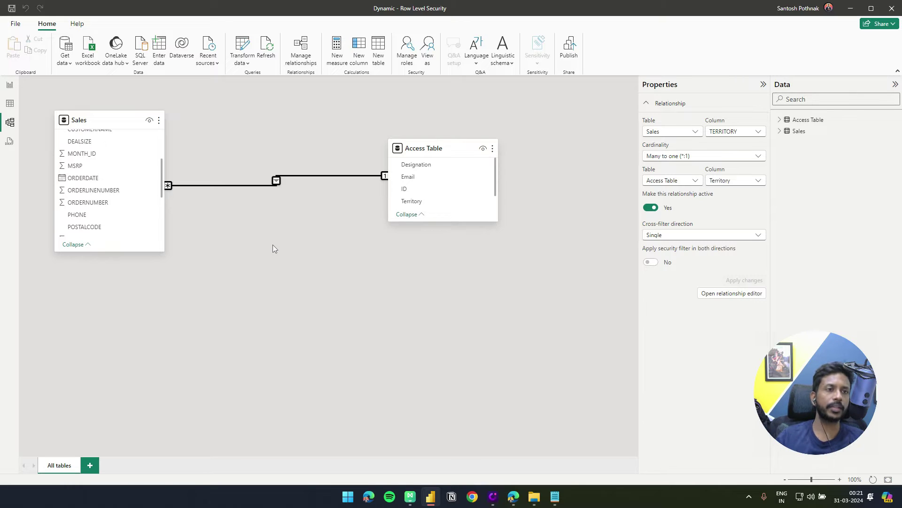
left_click(10, 85)
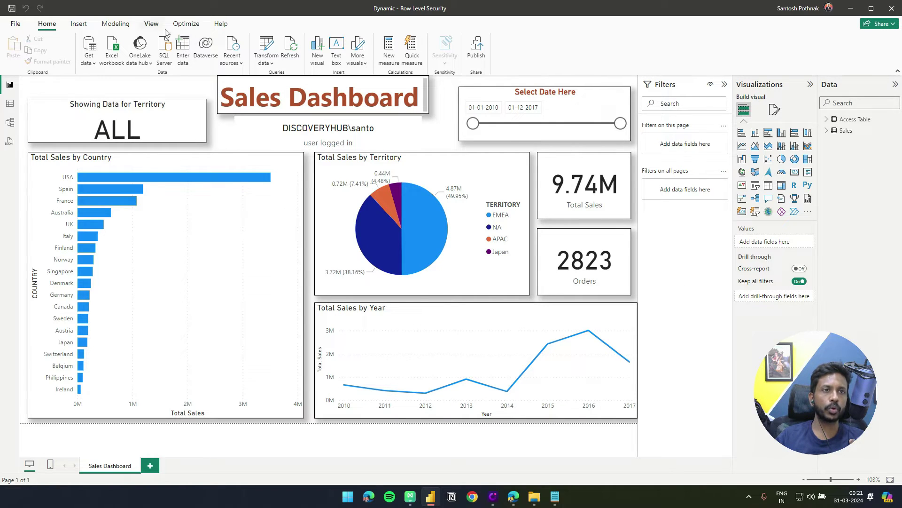
Open Manage roles from the Modeling tab to view the USER Security role.
left_click(115, 25)
left_click(225, 51)
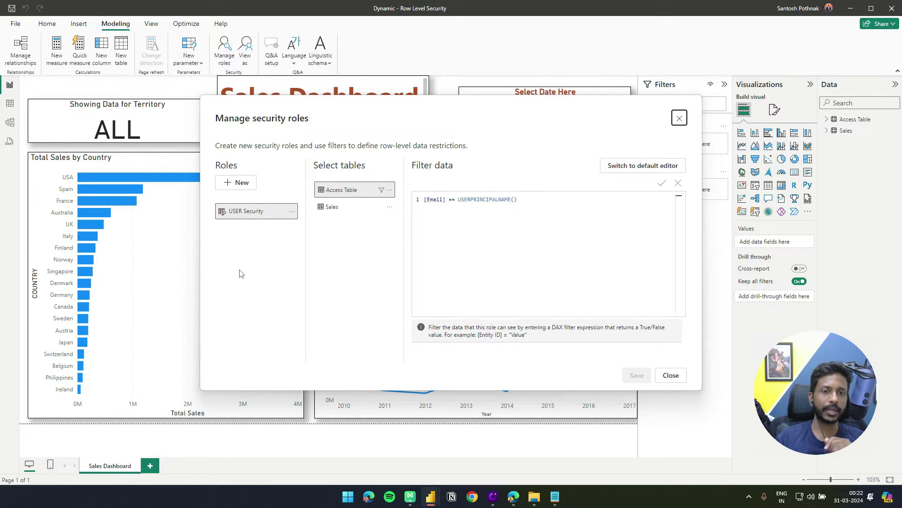
Review the USER Security role's [Email] == USERPRINCIPALNAME() filter on Access Table, then close the dialog.
double_click(246, 211)
left_click(261, 251)
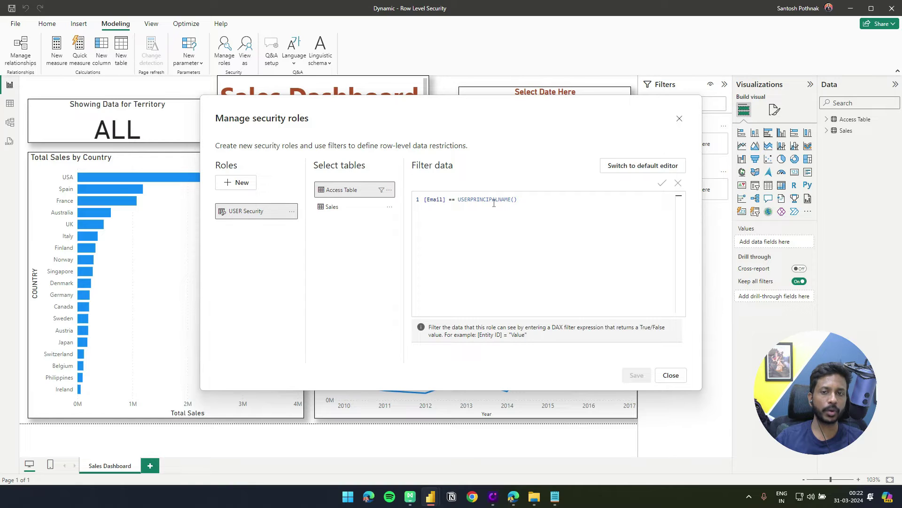
left_click_drag(529, 202, 460, 198)
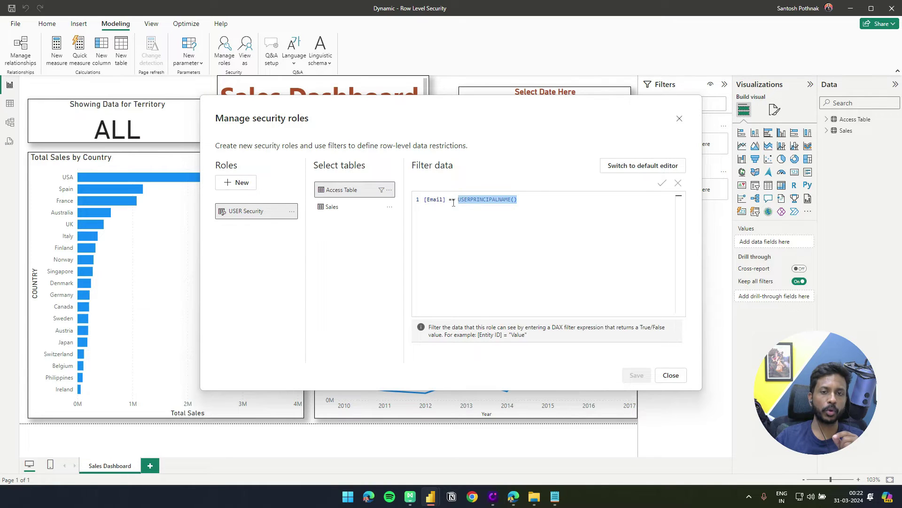
left_click_drag(424, 200, 455, 199)
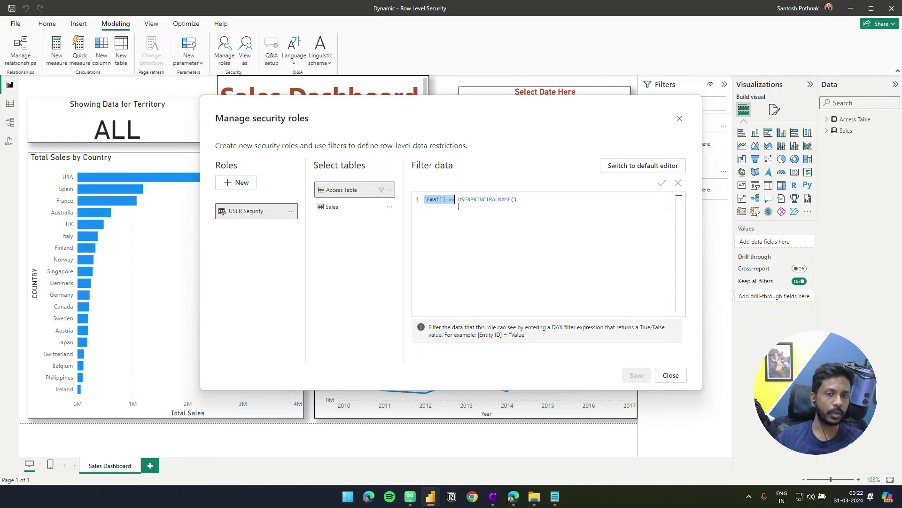
left_click(474, 220)
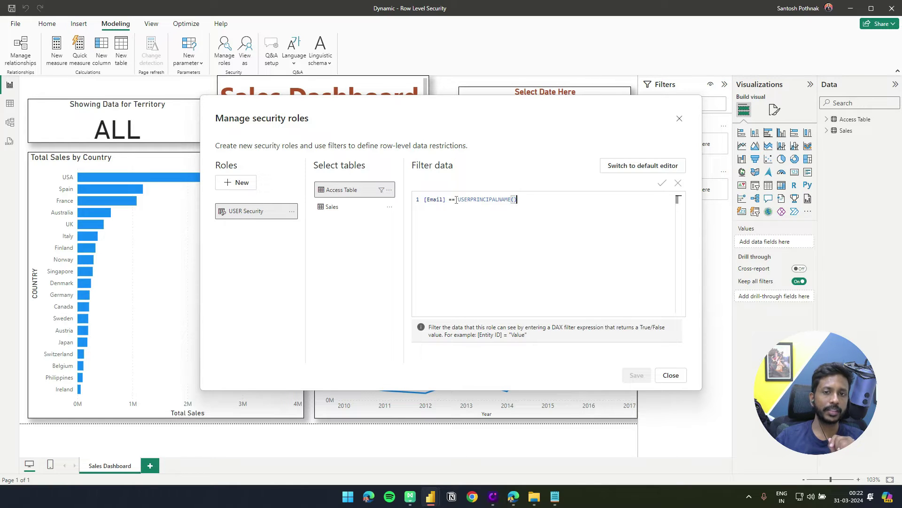
left_click_drag(456, 200, 534, 202)
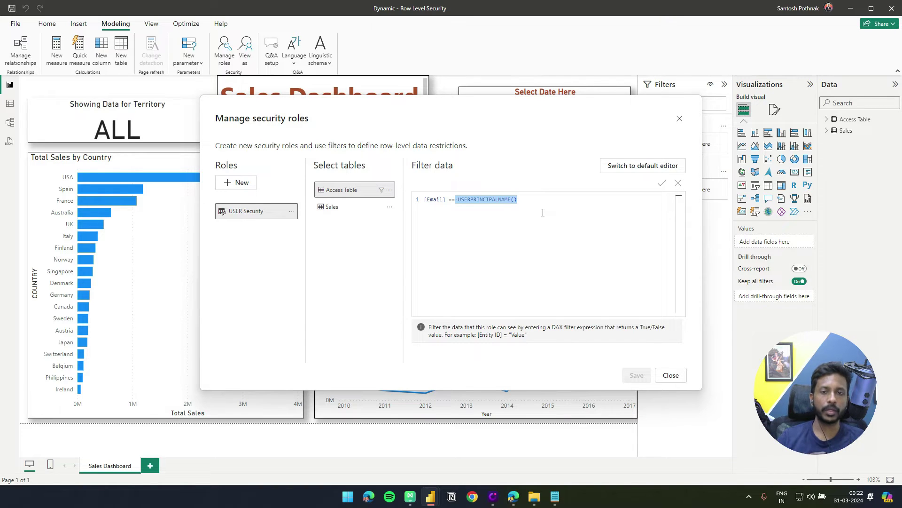
left_click(576, 203)
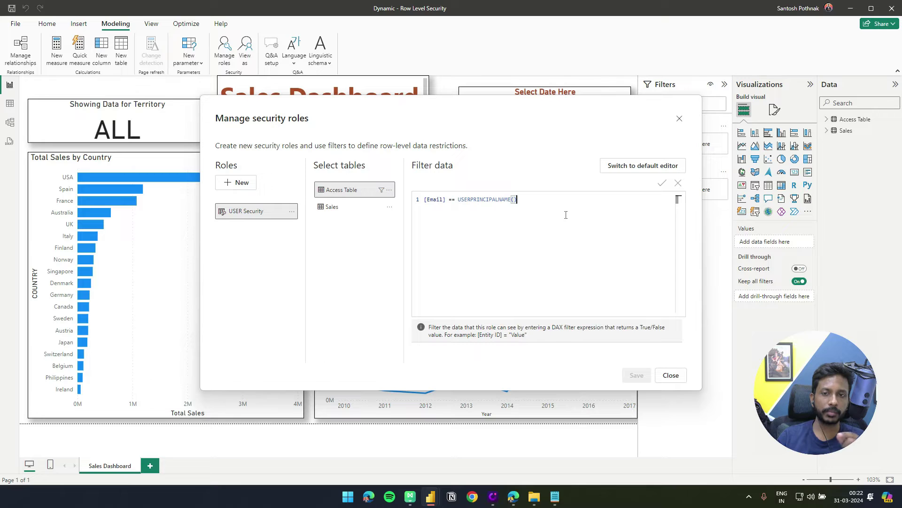
left_click(680, 119)
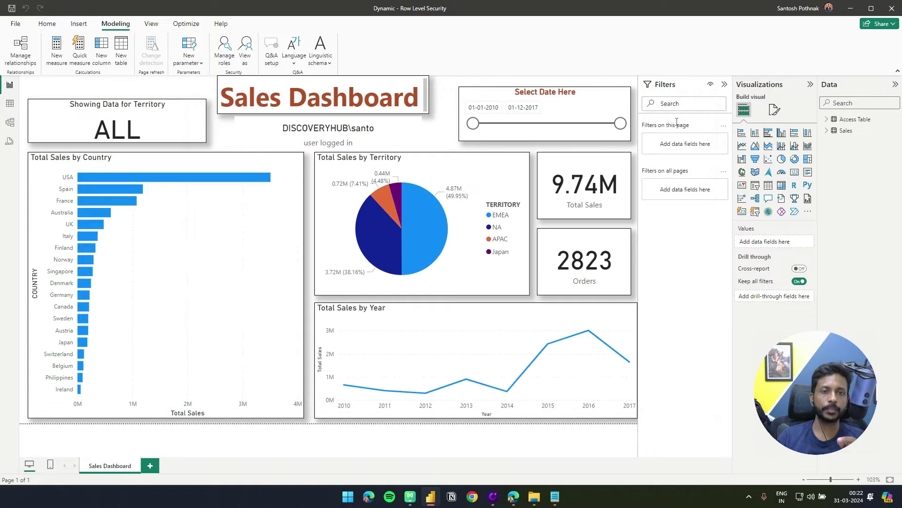
Check the user logged in card's USERPRINCIPALNAME() measure and nudge the card down under the title.
left_click(331, 140)
left_click(827, 120)
left_click(870, 175)
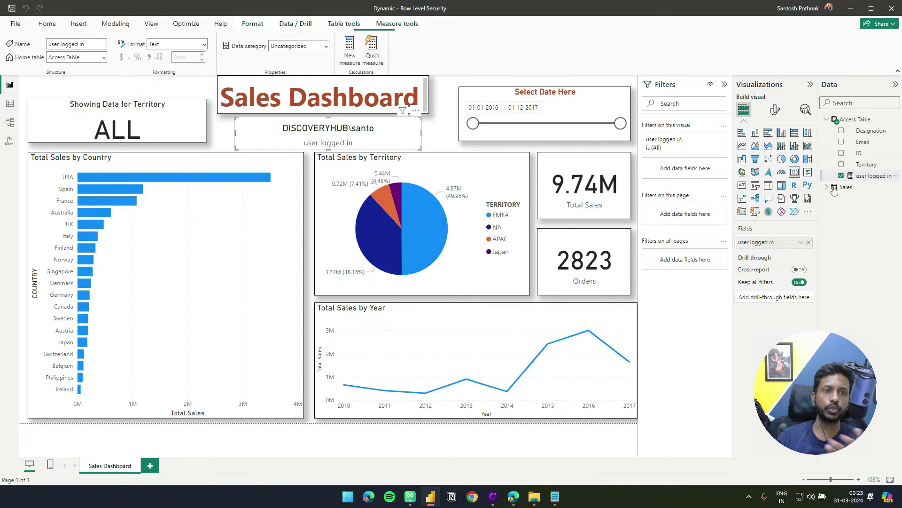
left_click_drag(118, 83, 206, 82)
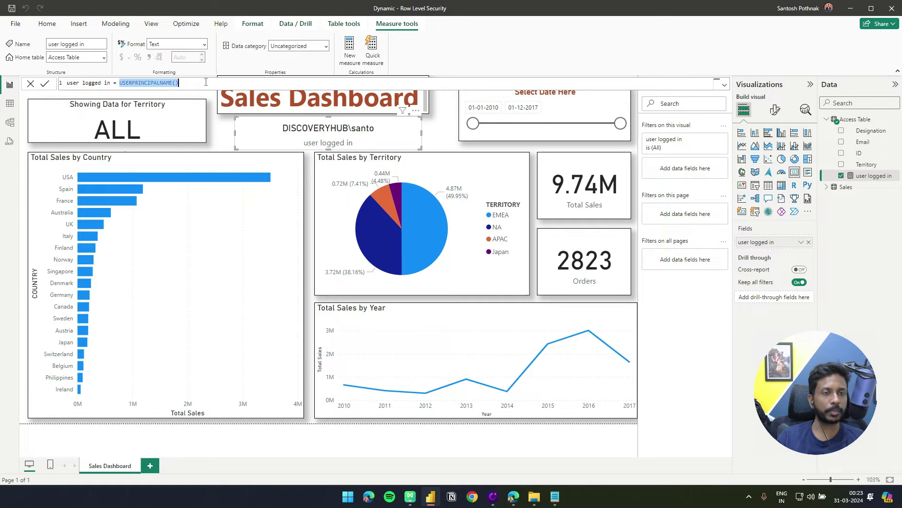
left_click_drag(295, 127, 297, 130)
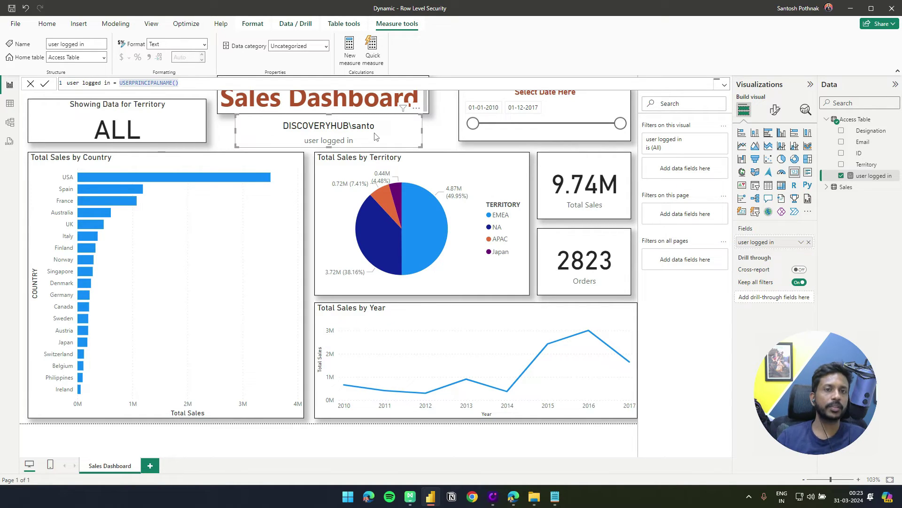
left_click_drag(376, 137, 376, 137)
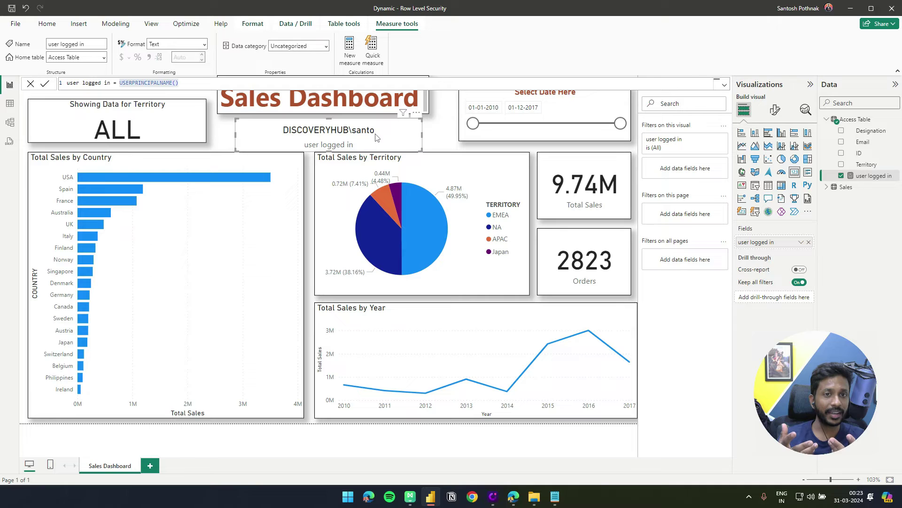
Open Command Prompt and run whoami to show the current Windows login.
key("super")
type("cmd")
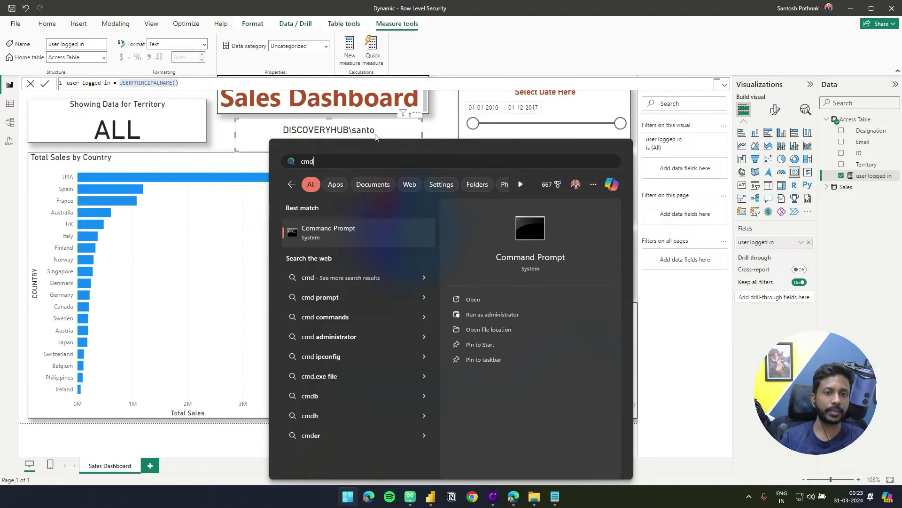
key("Escape")
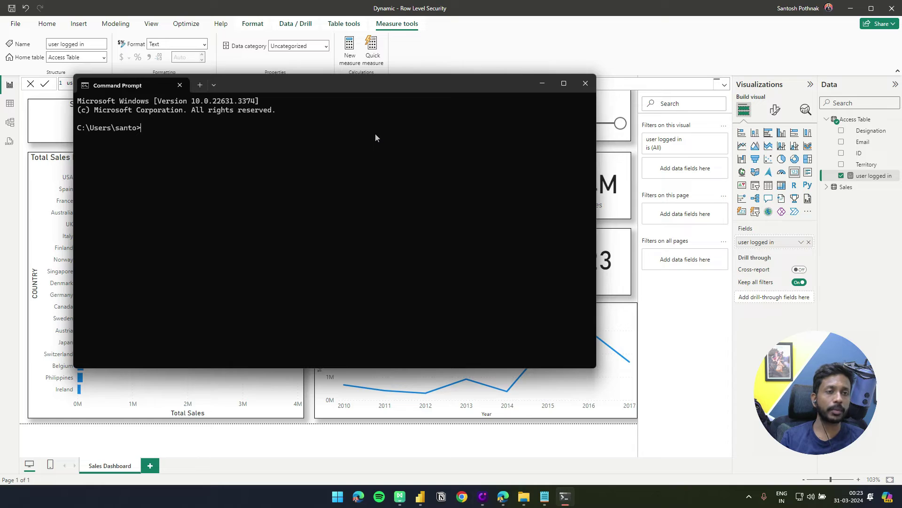
type("whoami")
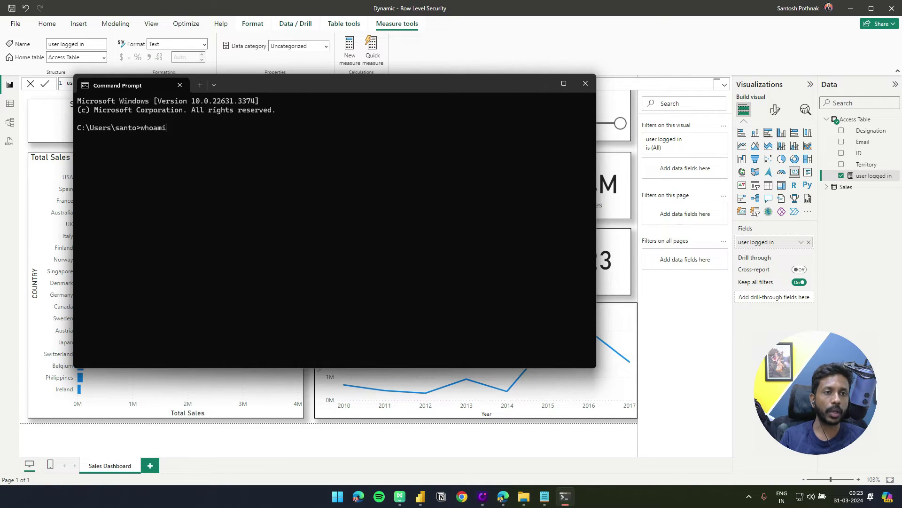
key("Return")
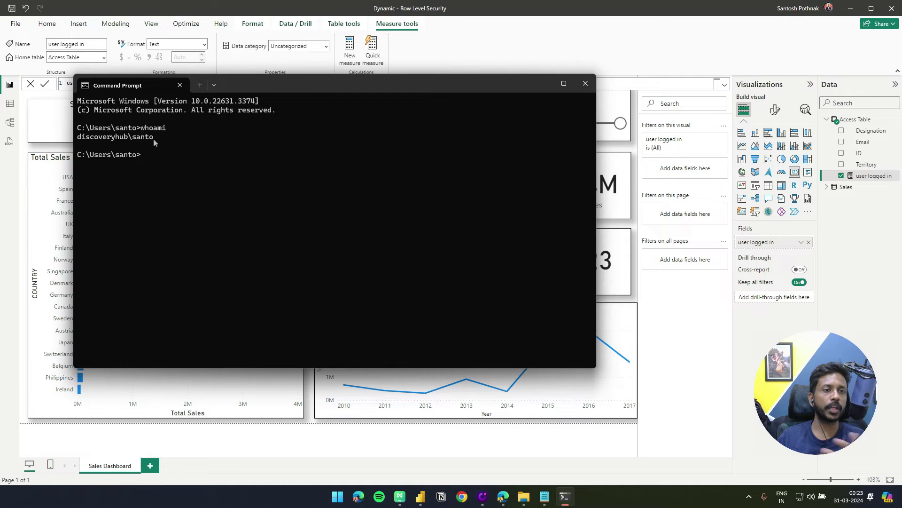
Compare the whoami login with the card, minimize Command Prompt, and realign the card.
left_click_drag(153, 139, 77, 138)
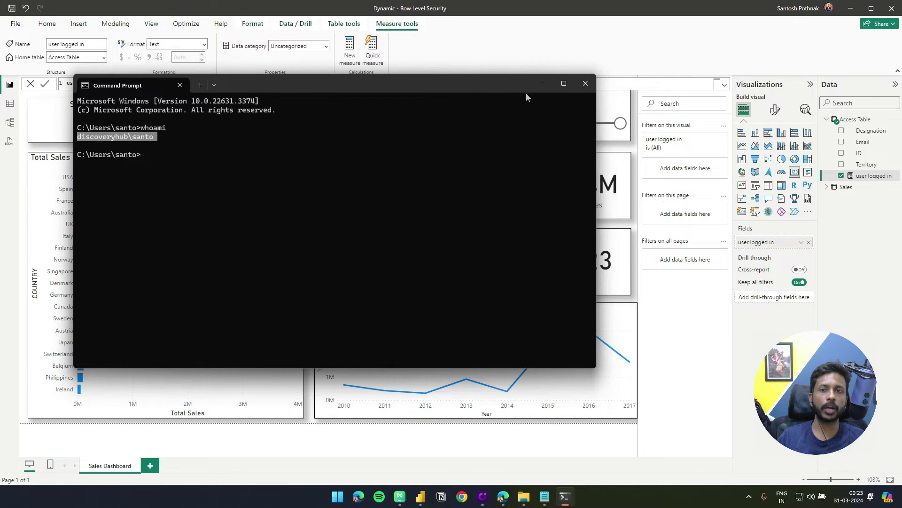
left_click(542, 83)
left_click_drag(344, 133, 347, 134)
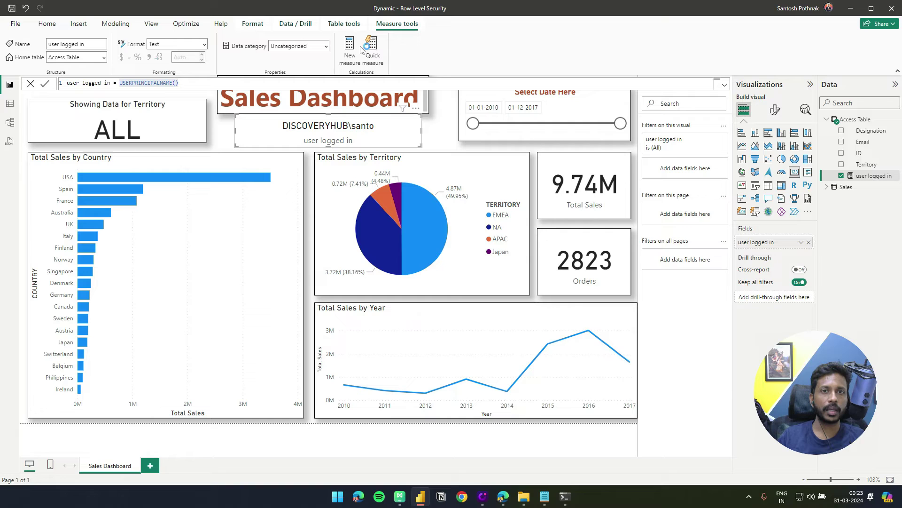
Save the report and publish it to the Demo - RLS workspace, then view it in the browser.
key("ctrl+s")
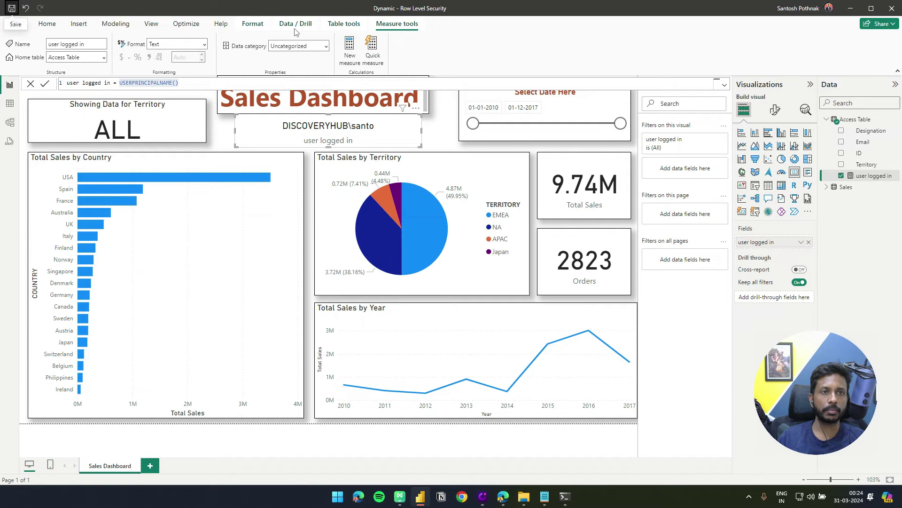
left_click(47, 24)
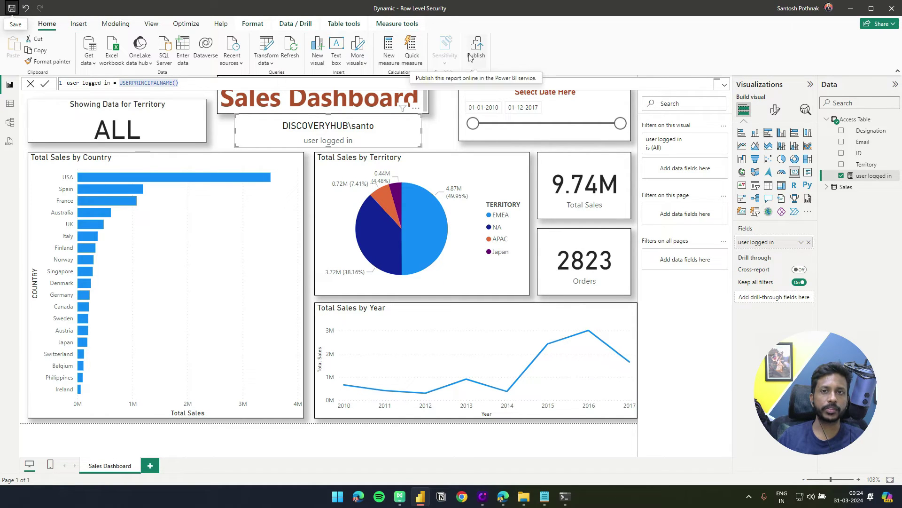
left_click(474, 52)
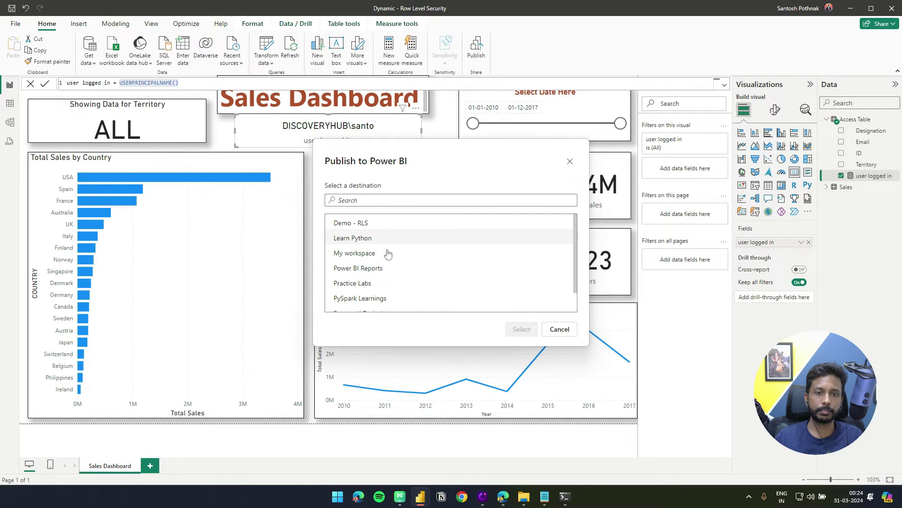
left_click(376, 223)
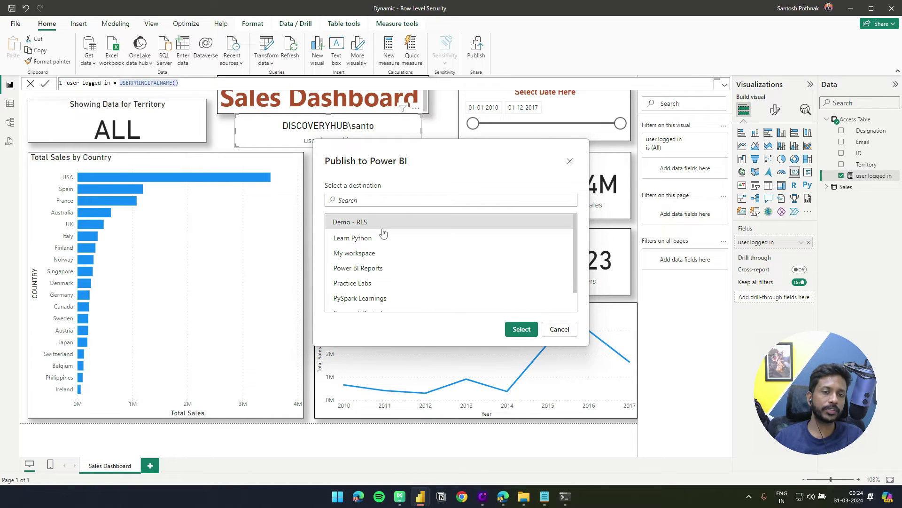
left_click(521, 330)
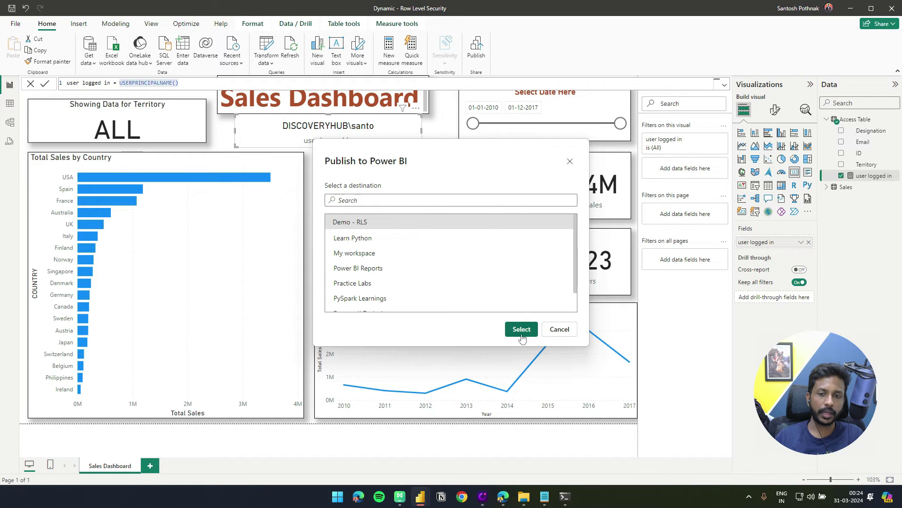
mouse_move(510, 502)
left_click(452, 463)
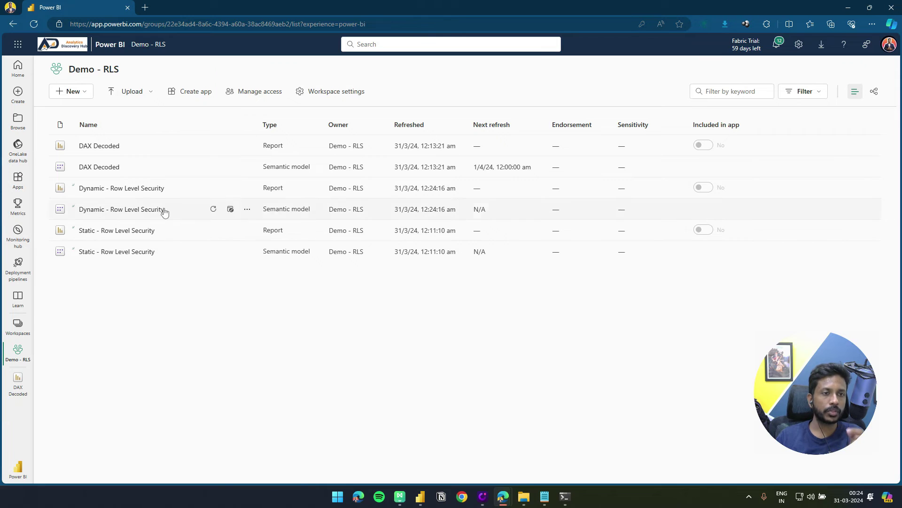
Open the published Dynamic - Row Level Security report, confirm the signed-in account, and return to Demo - RLS.
left_click(130, 191)
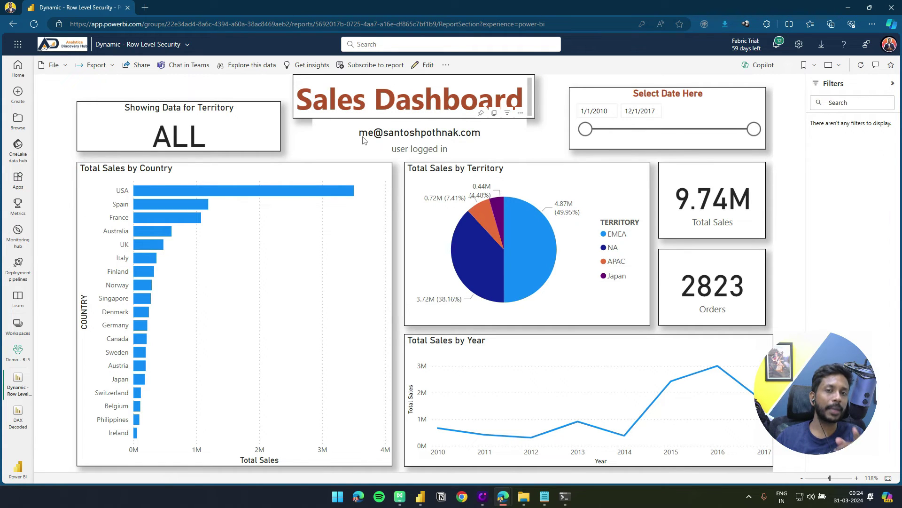
left_click(889, 44)
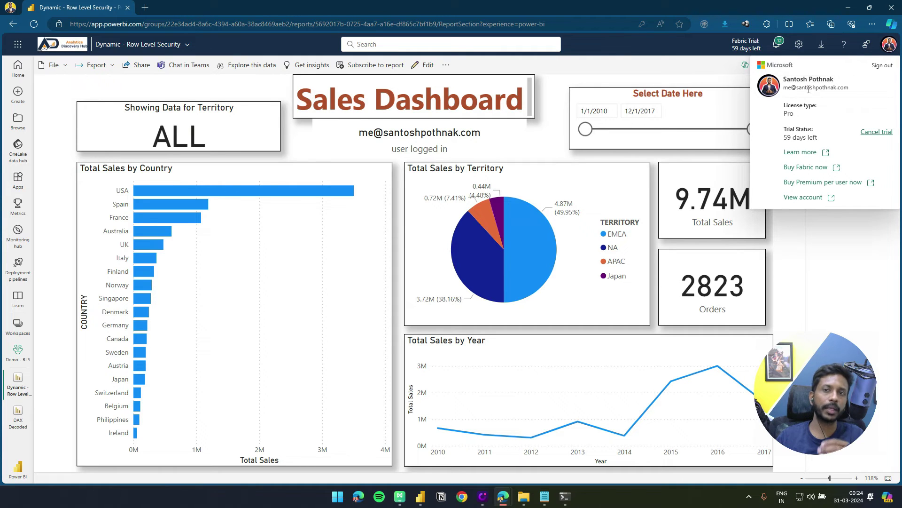
left_click(596, 82)
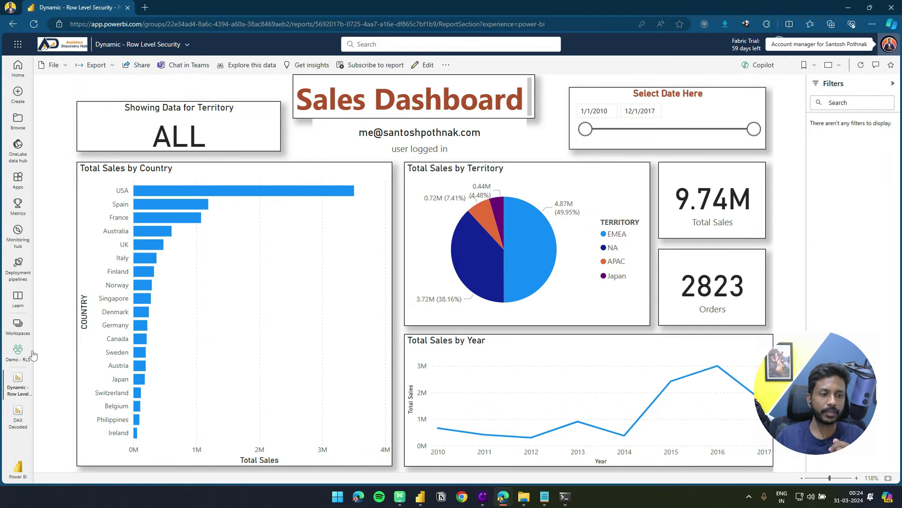
left_click(18, 353)
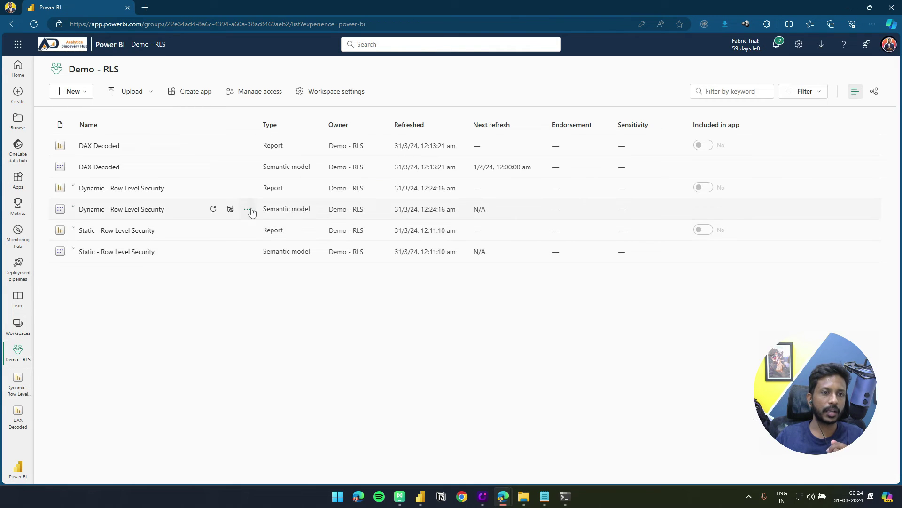
Open the Security settings of the Dynamic - Row Level Security semantic model.
left_click(247, 210)
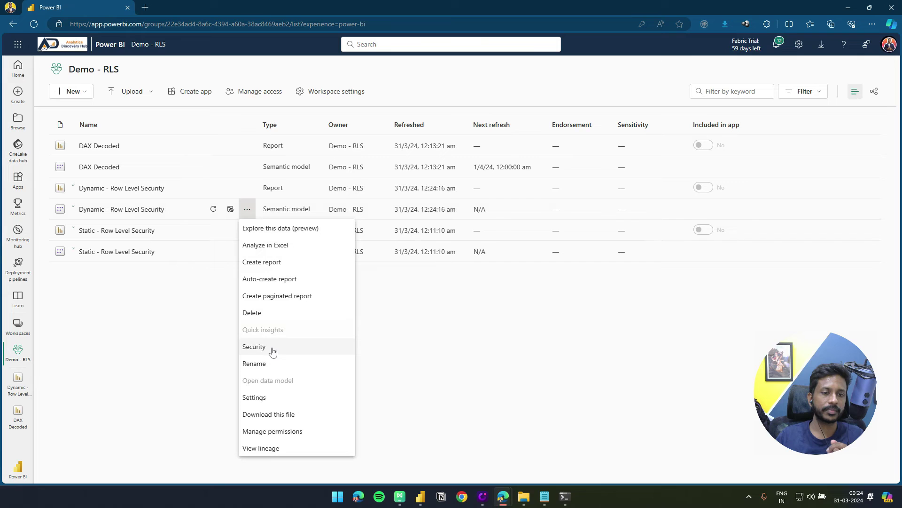
left_click(255, 347)
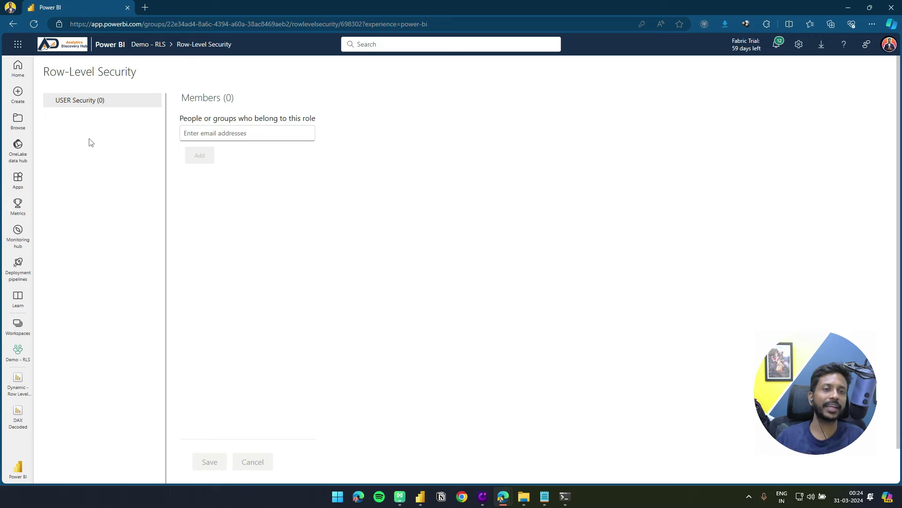
Add a user, searched by name, as a member of the USER Security role and save.
left_click(238, 135)
type("pradeep")
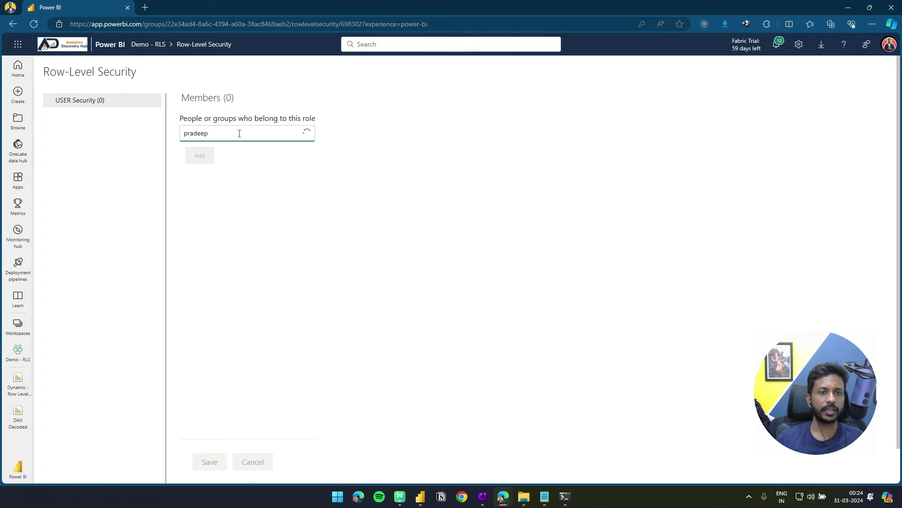
left_click(238, 154)
left_click(199, 170)
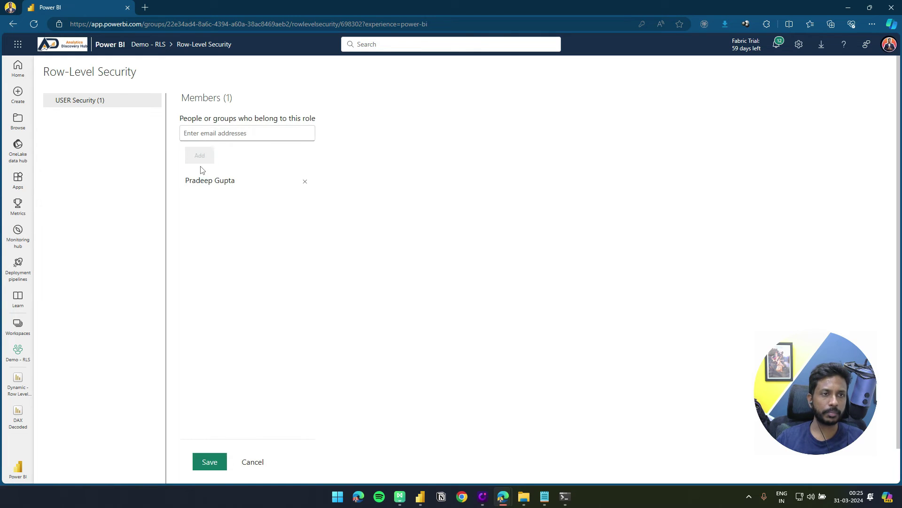
left_click(209, 462)
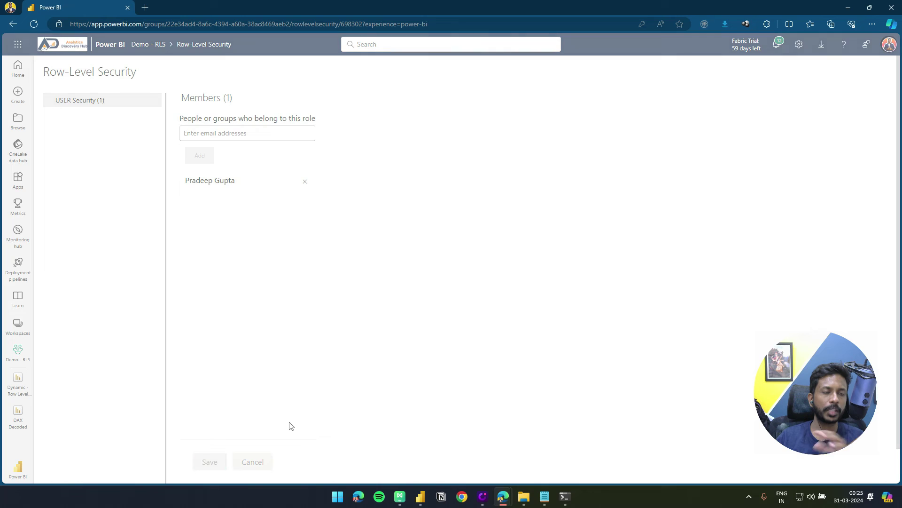